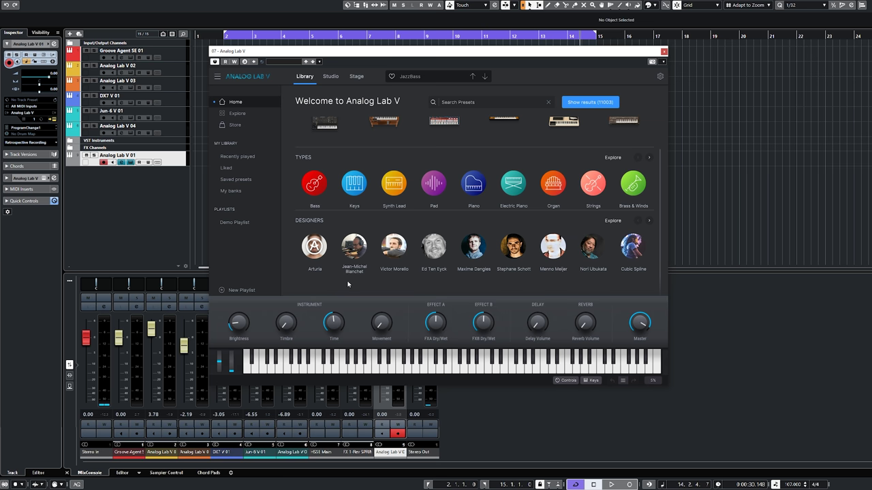
Examine the instruments, types and designers offered on the Analog Lab V home page
scroll(408, 263, "up", 1)
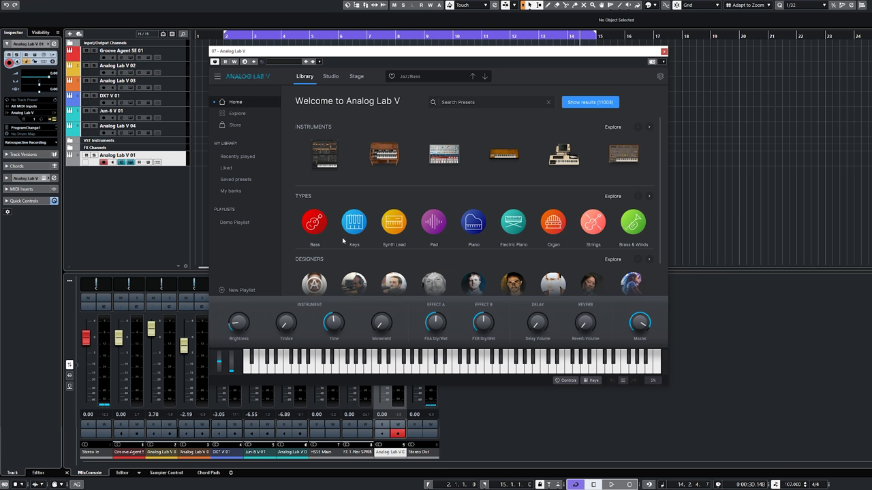
left_click(648, 128)
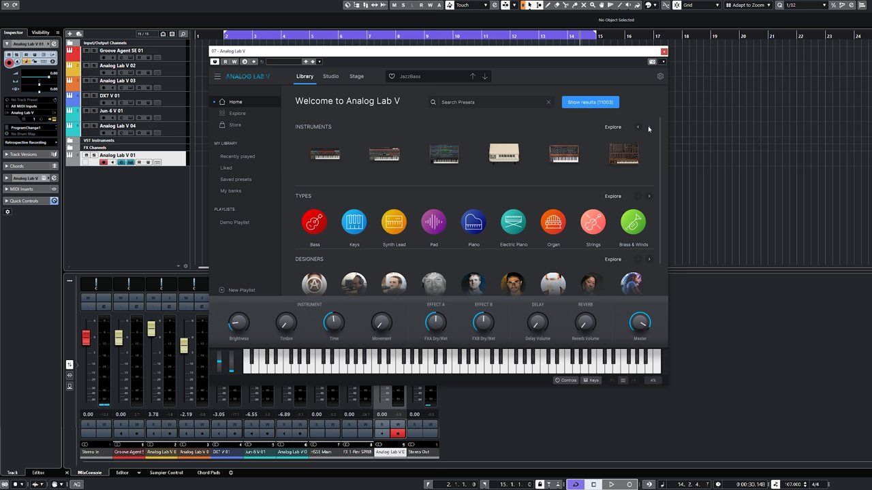
left_click(649, 127)
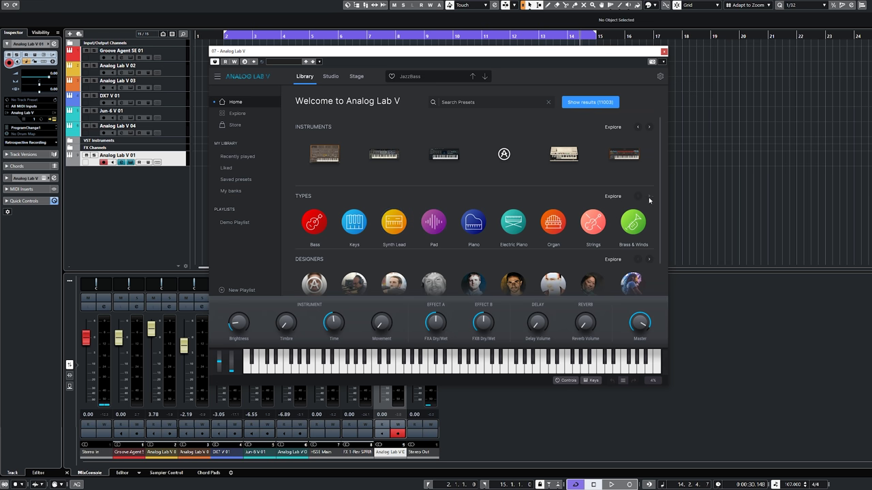
scroll(312, 263, "down", 1)
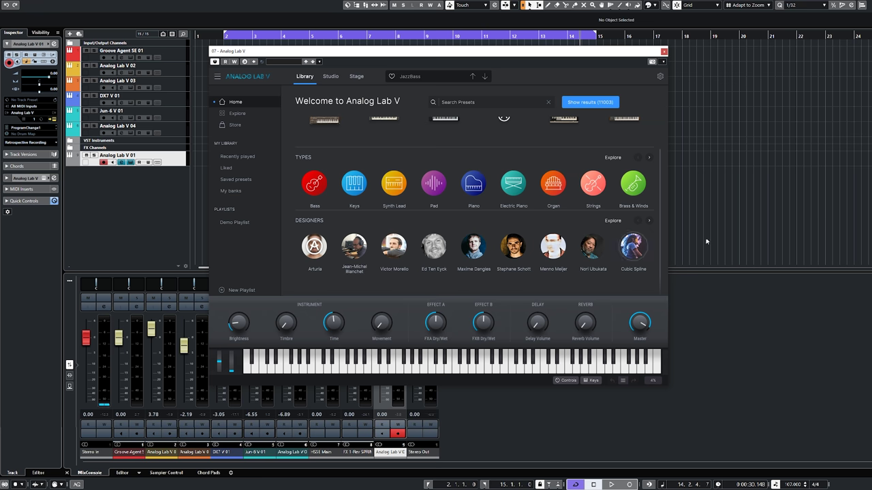
scroll(623, 208, "up", 1)
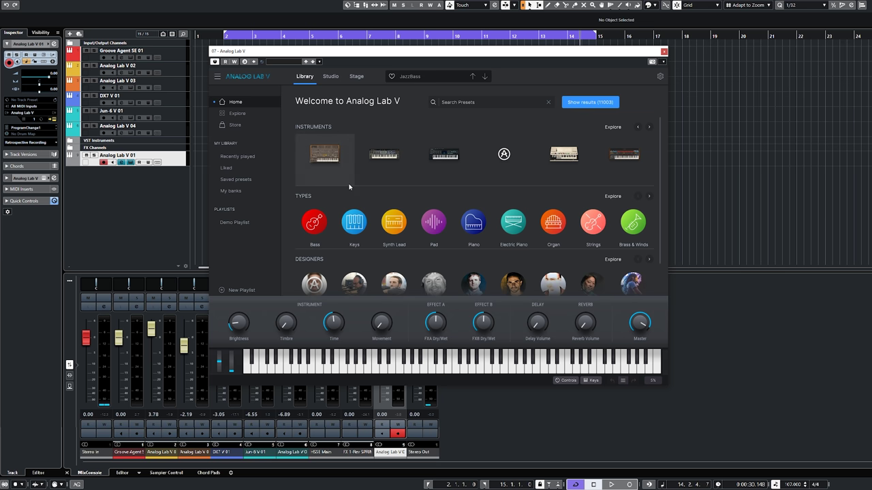
mouse_move(350, 187)
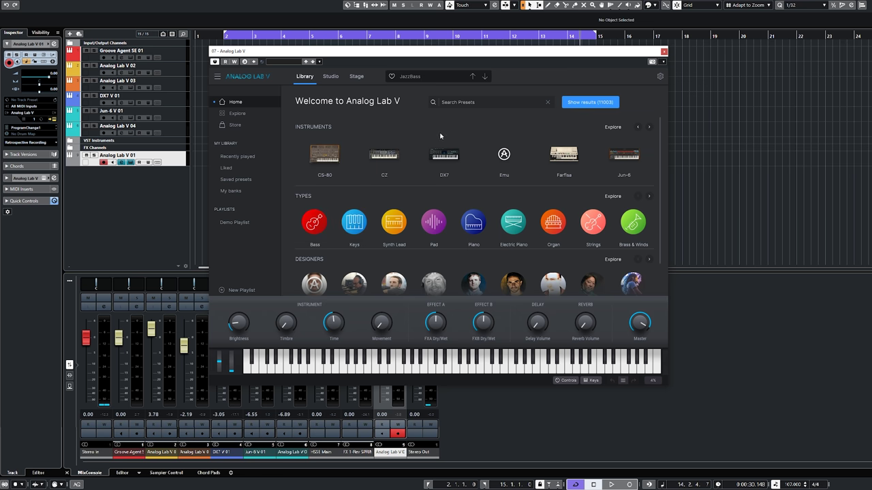
Look through the full preset list in Explore and the sound banks offered in the Arturia Sound Store
left_click(238, 115)
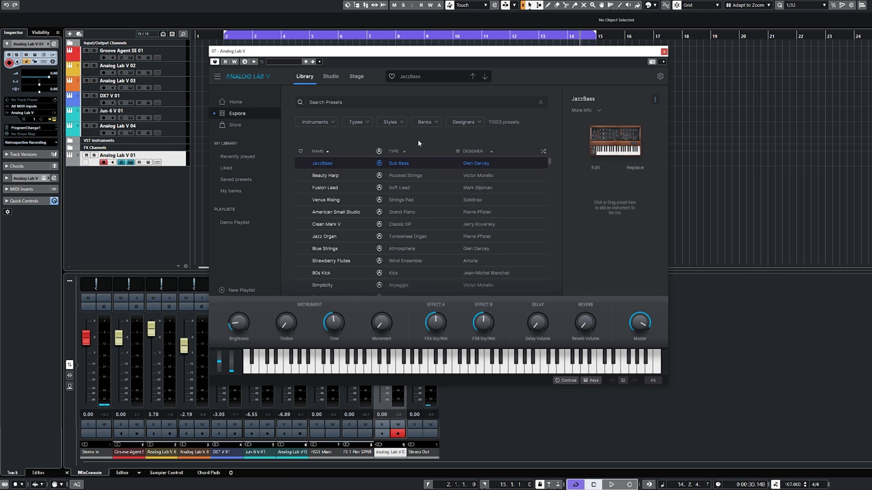
left_click_drag(549, 162, 543, 239)
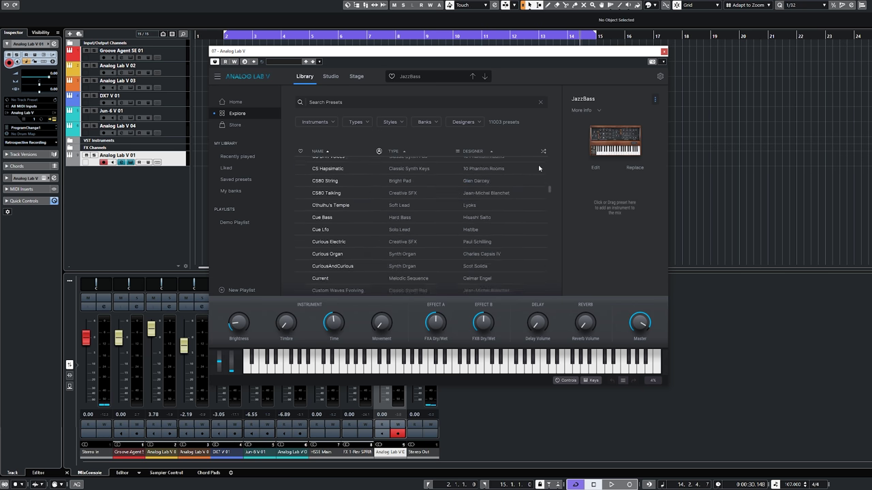
left_click(240, 126)
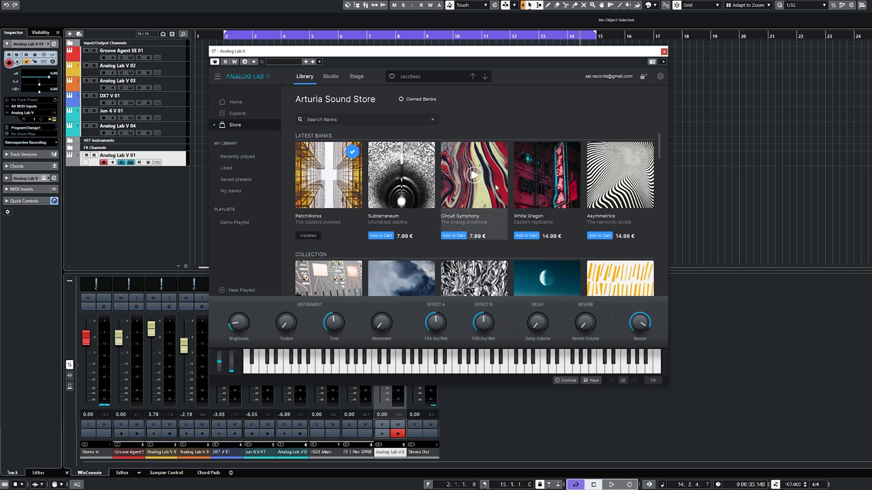
mouse_move(660, 145)
left_mouse_down()
mouse_move(658, 186)
mouse_move(659, 153)
left_mouse_up()
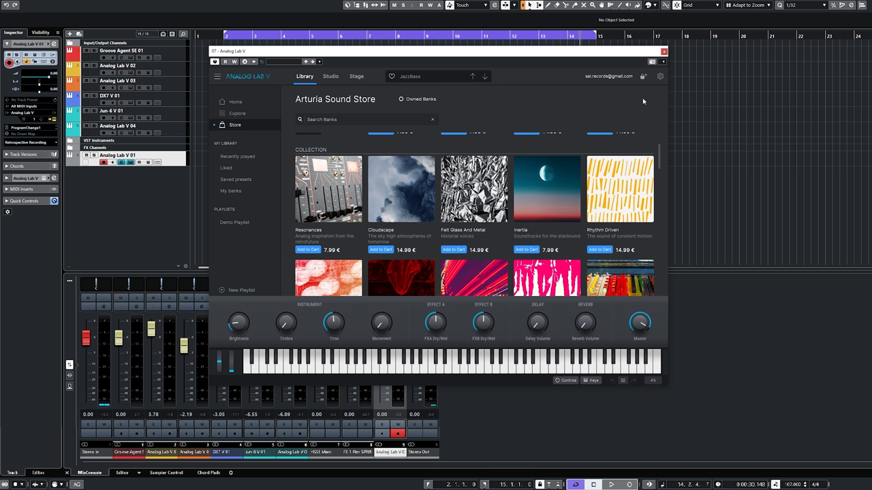
scroll(664, 157, "up", 2)
left_click_drag(664, 157, 656, 140)
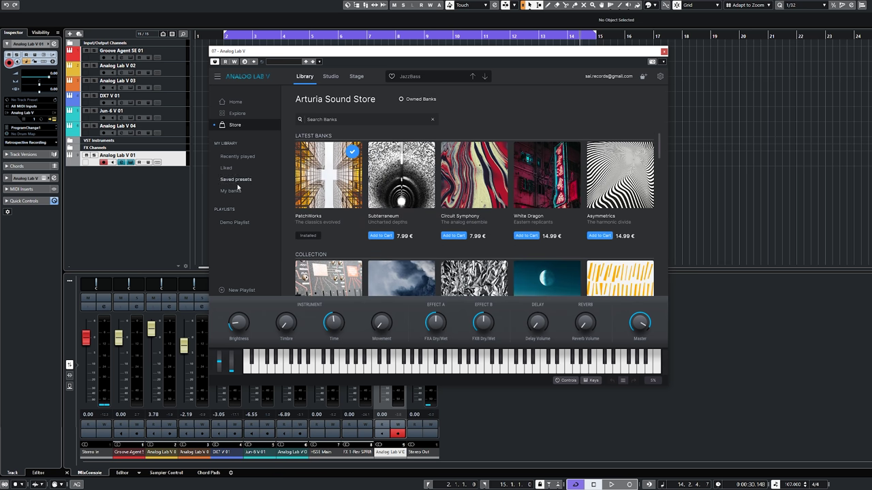
Review the recently played, liked and saved presets and the installed banks in My Library
left_click(245, 159)
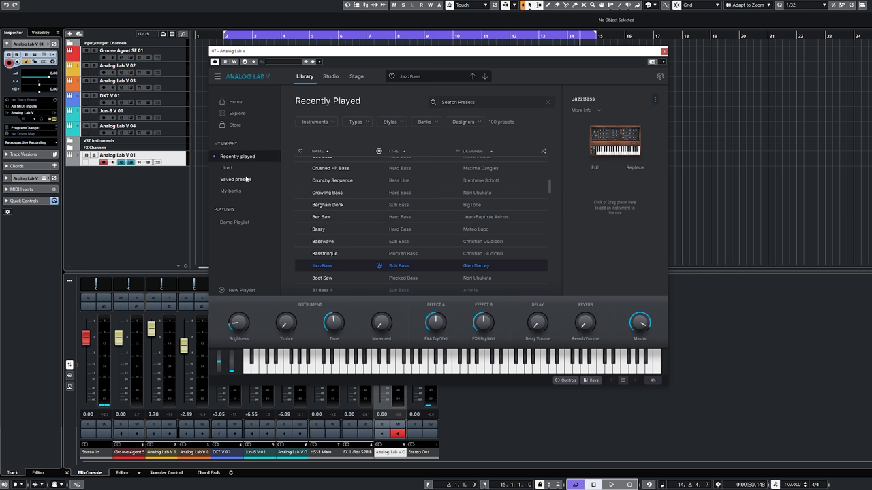
left_click(228, 169)
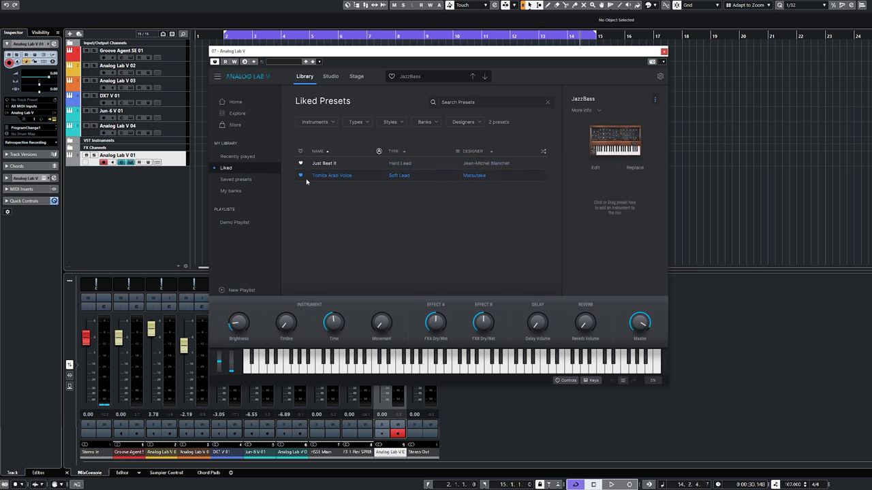
left_click(248, 181)
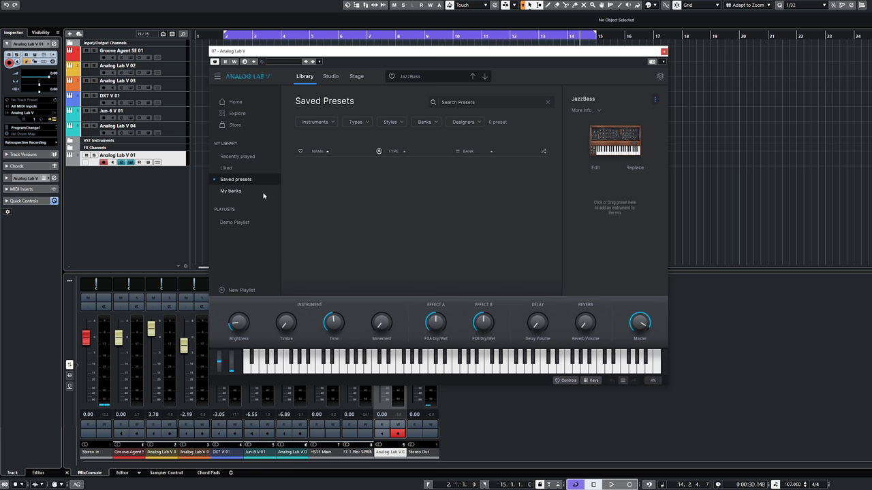
left_click(243, 194)
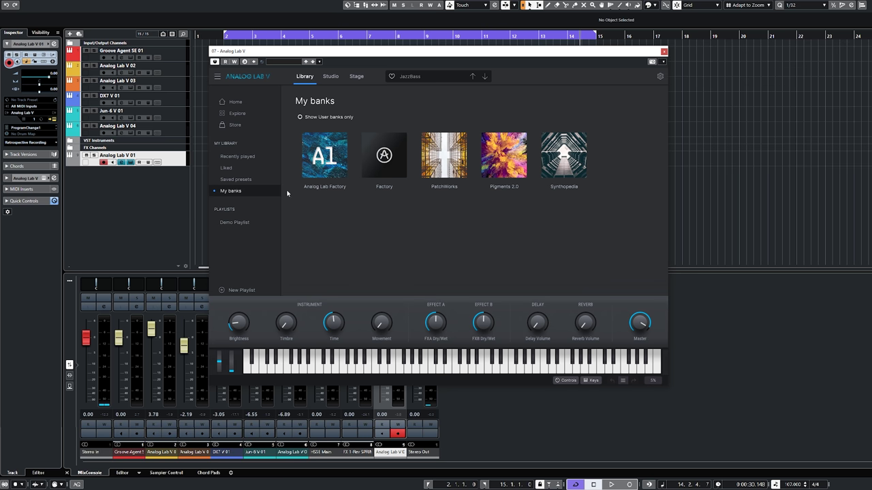
Filter the presets to the Jun-6 instrument from the home page and load the preset 11 Strings 1
left_click(235, 101)
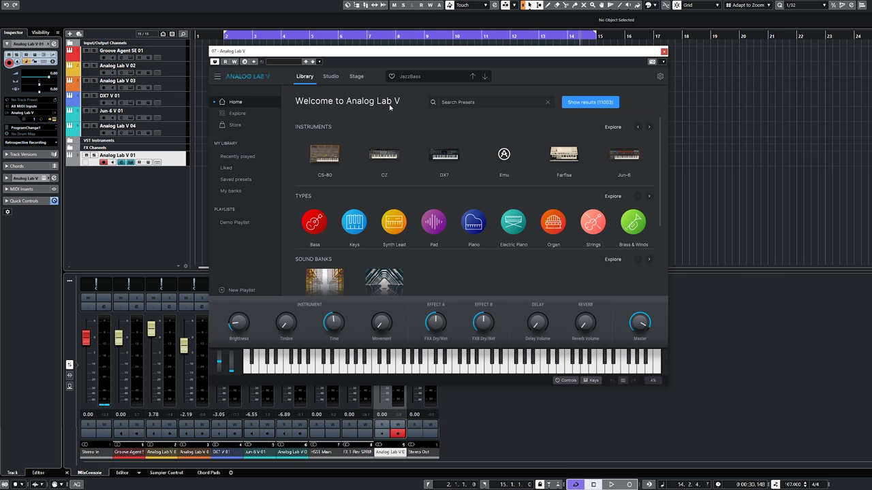
left_click(625, 159)
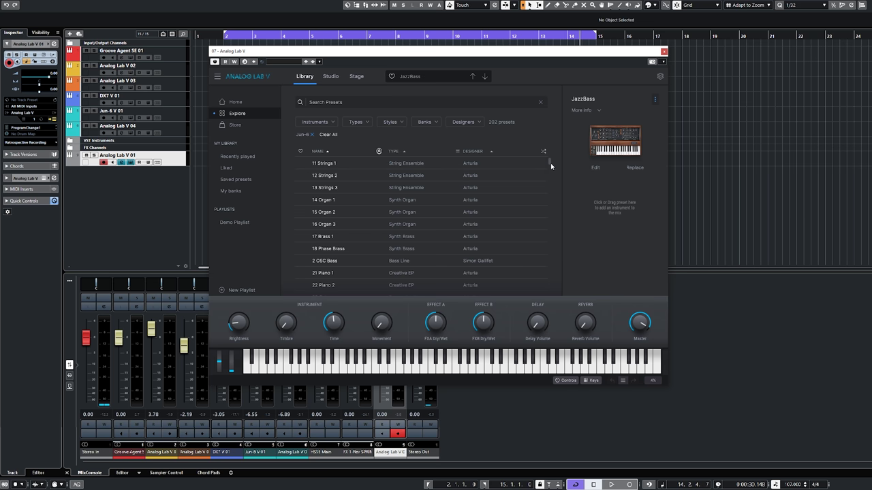
left_click(329, 166)
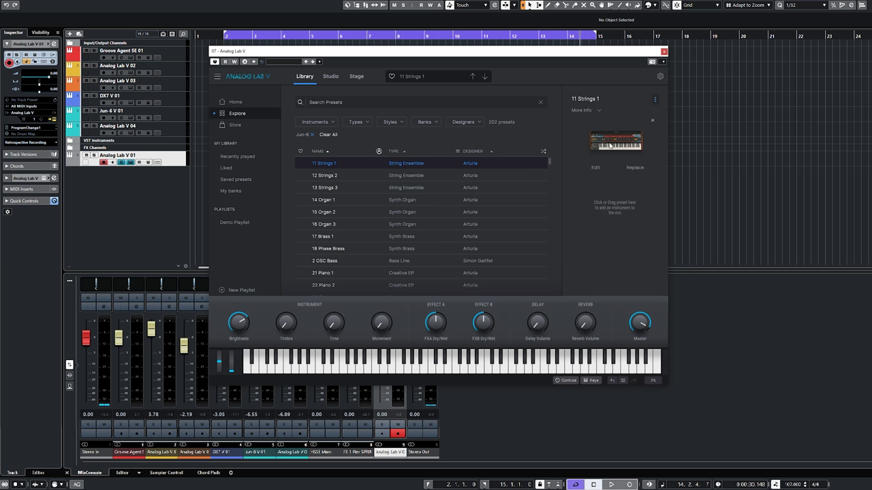
Show the preset's Studio mixer and set Effect A to Chorus
left_click(331, 77)
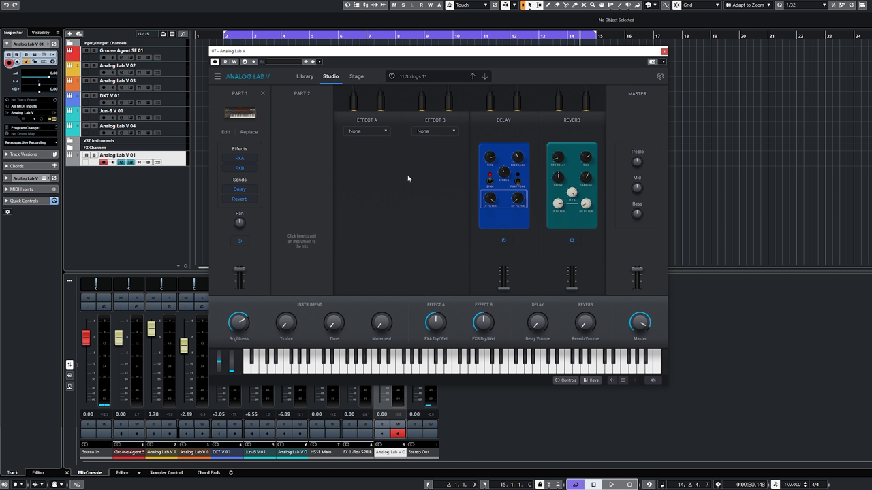
left_click(373, 132)
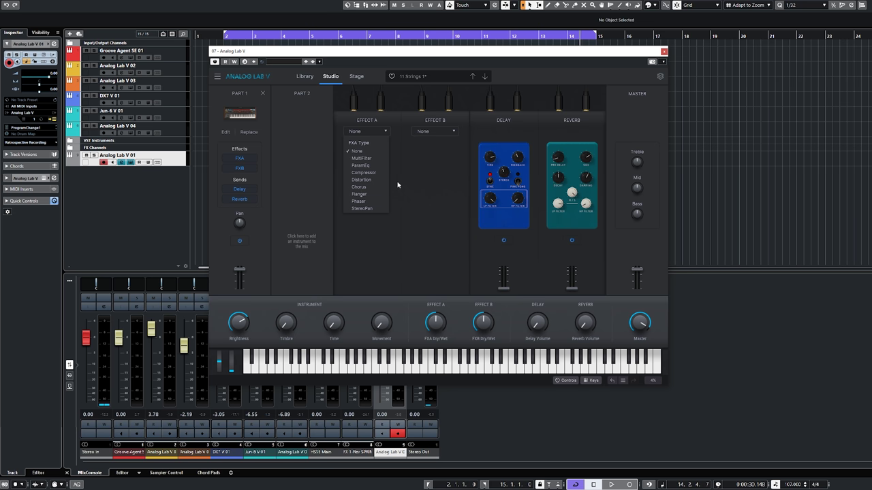
left_click(433, 132)
left_click(373, 134)
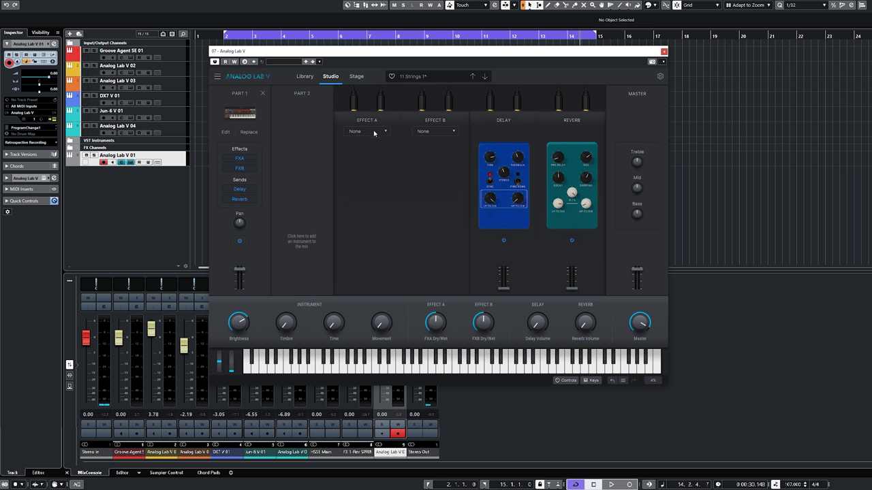
left_click(374, 134)
key("Escape")
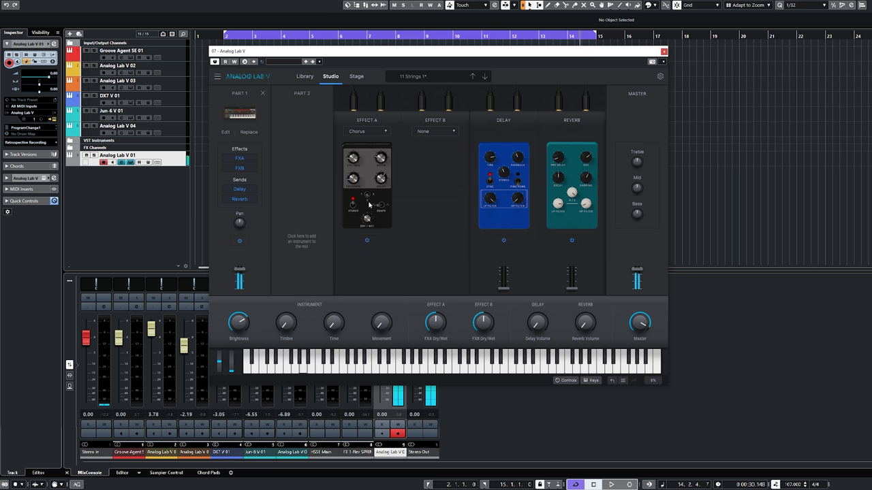
Set Effect B to Compressor and raise the Reverb Volume, keeping the Delay Volume at minimum
mouse_move(353, 158)
left_click(440, 133)
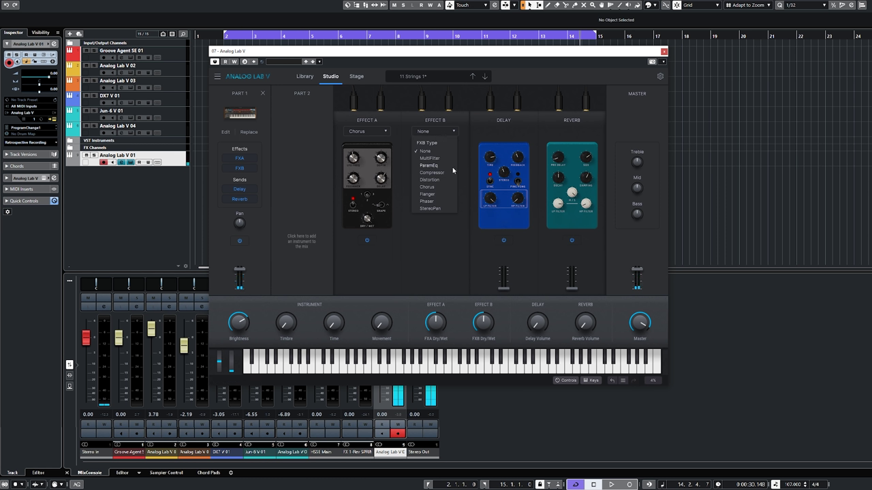
left_click(431, 172)
mouse_move(420, 157)
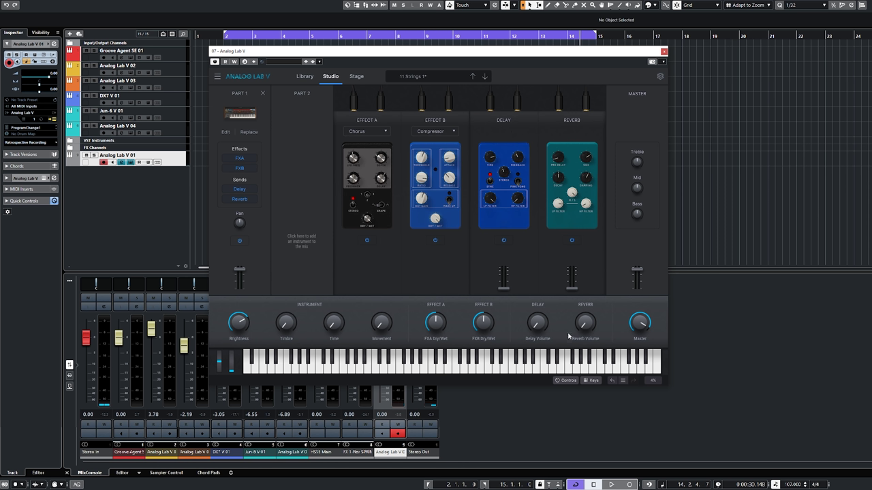
left_click_drag(535, 331, 584, 305)
left_click_drag(536, 317, 535, 334)
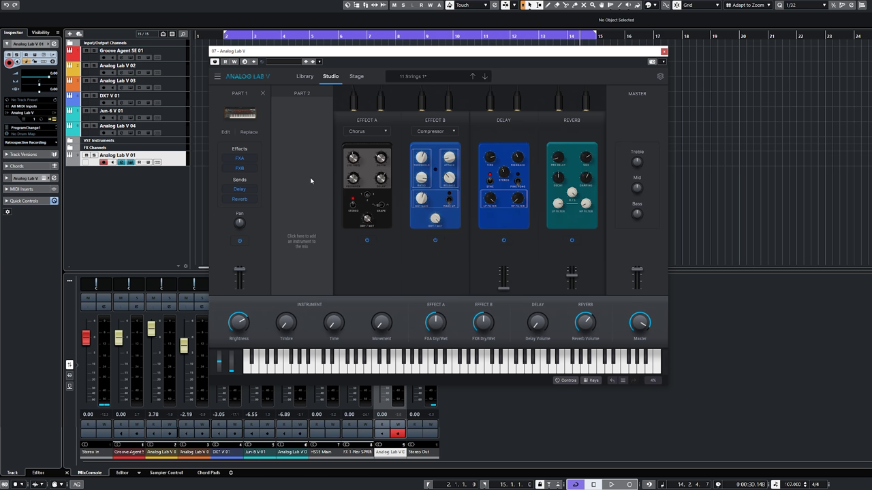
Examine the song categories and piano presets of the Demo Playlist in the Stage view
left_click(357, 76)
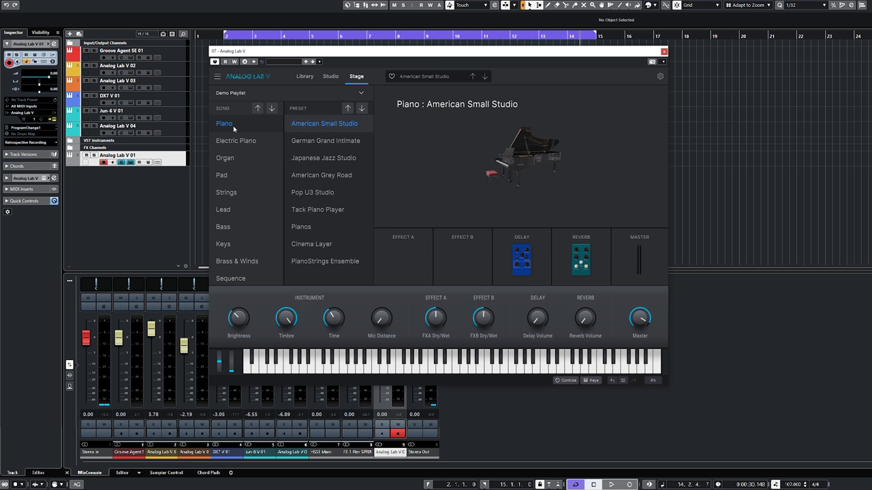
scroll(266, 180, "down", 2)
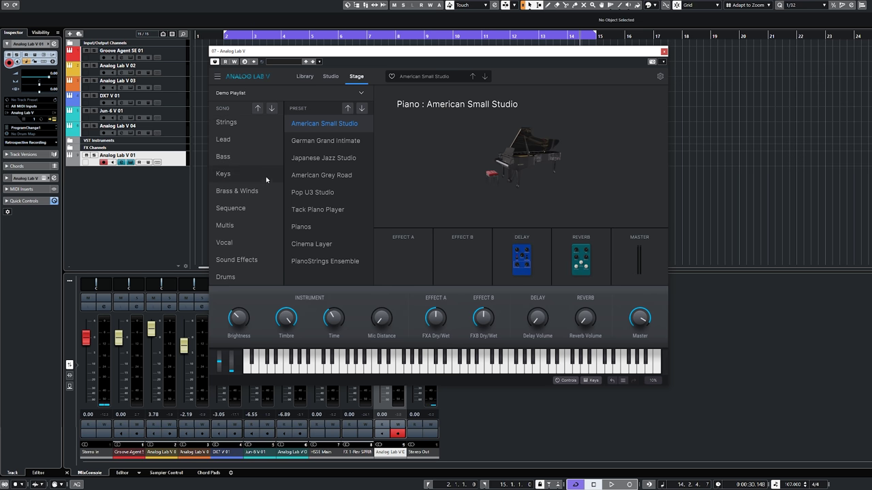
left_click(344, 192)
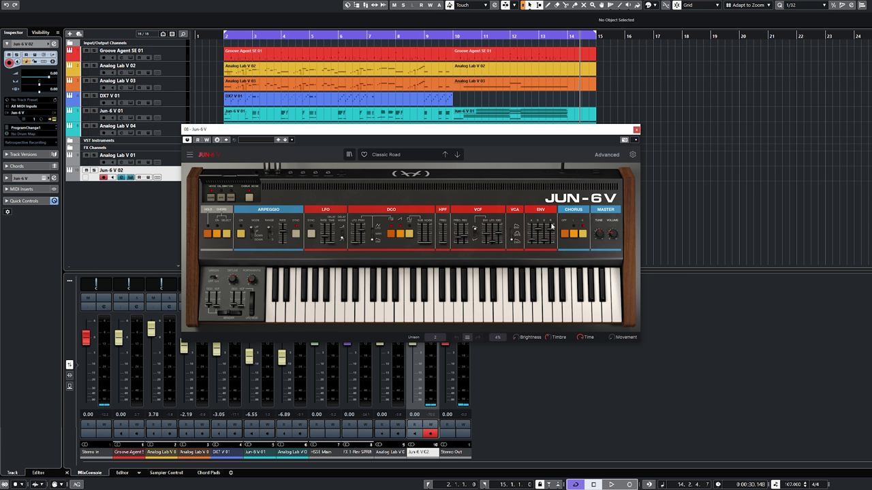
Show the Jun-6 V's advanced controls and look through its presets by type, including Strings
left_click(574, 286)
left_click(607, 154)
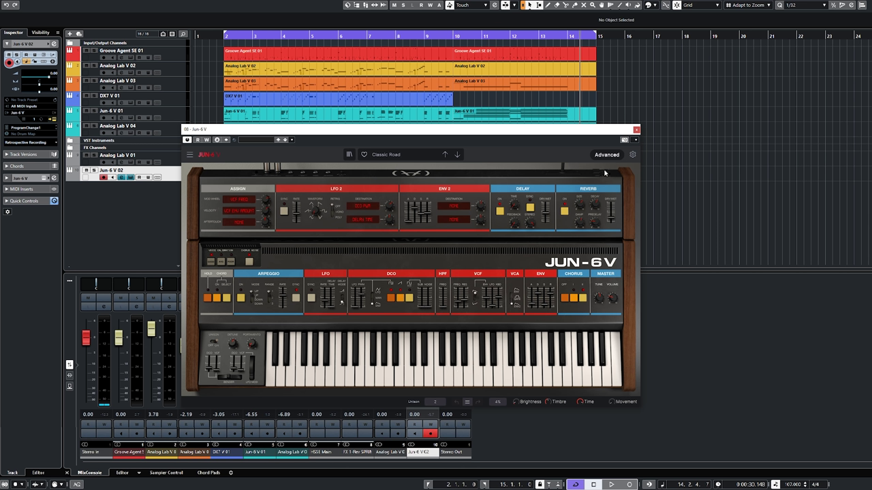
left_click(401, 155)
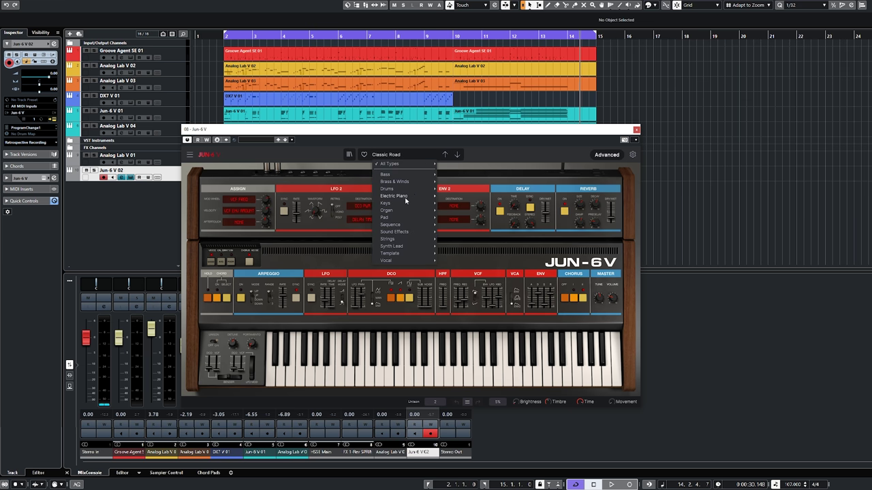
mouse_move(407, 198)
mouse_move(415, 213)
mouse_move(395, 239)
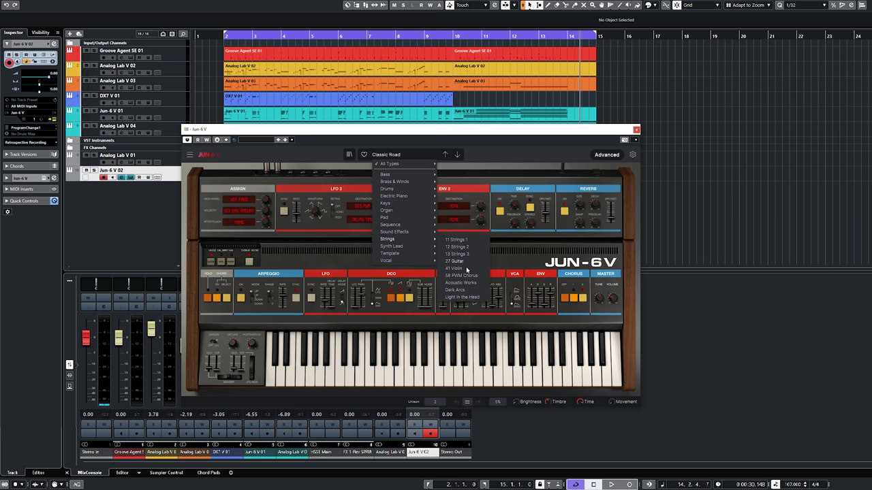
left_click(319, 262)
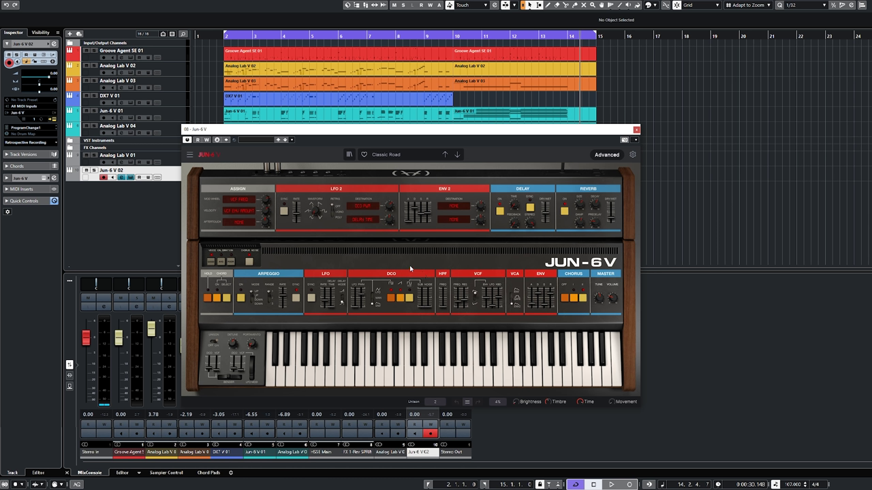
Move the Jun-6 V window off the track lanes and play the arrangement from bar 2
left_click(250, 264)
left_click_drag(458, 136, 430, 174)
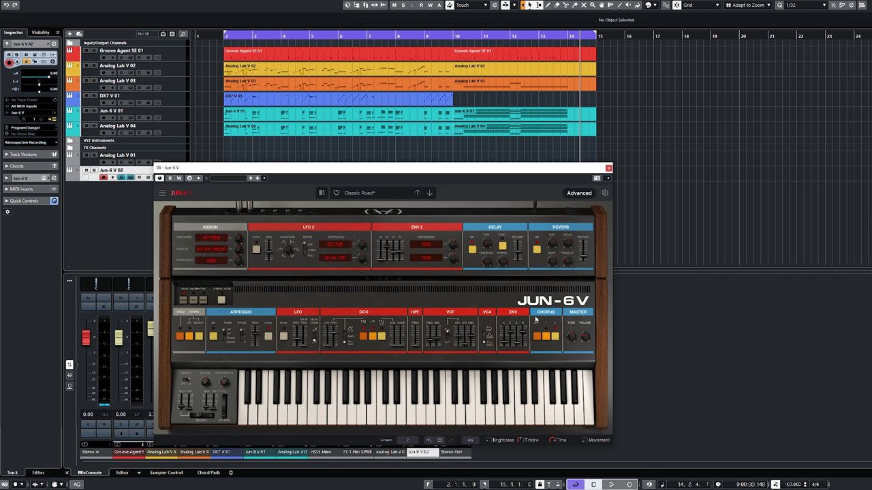
key("space")
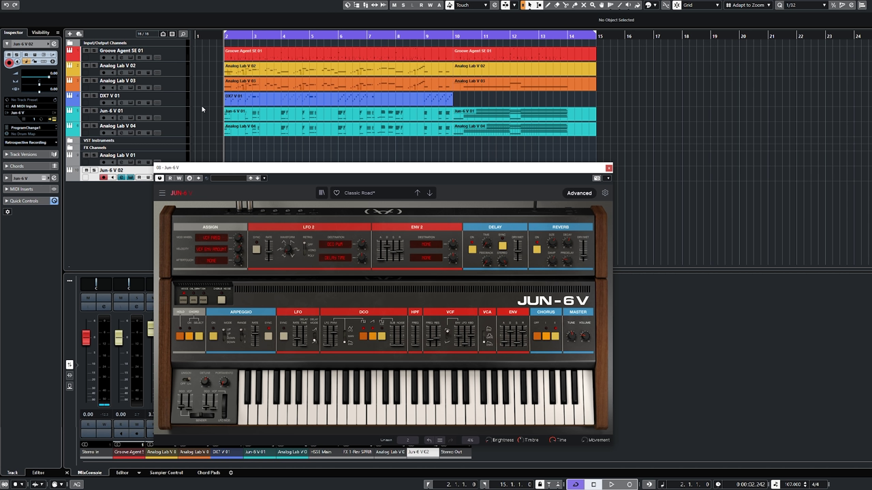
key("space")
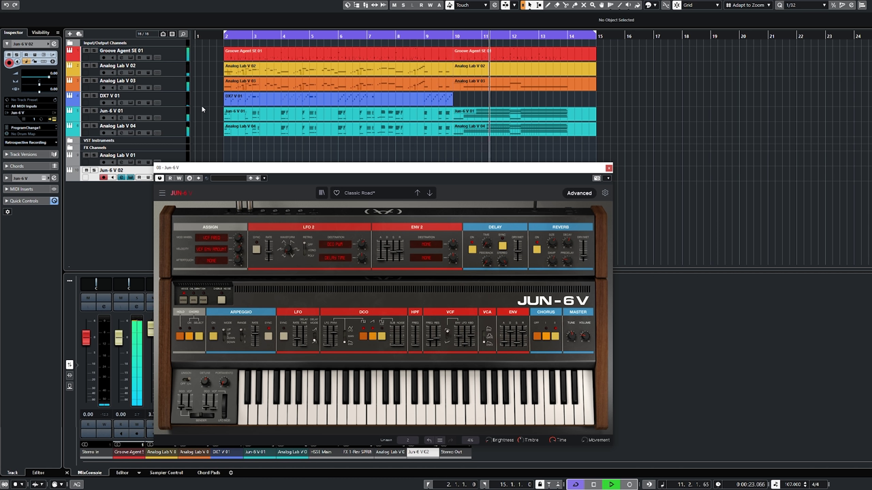
Stop the arrangement, solo the Analog Lab V 04 track and play it from bar 2
key("space")
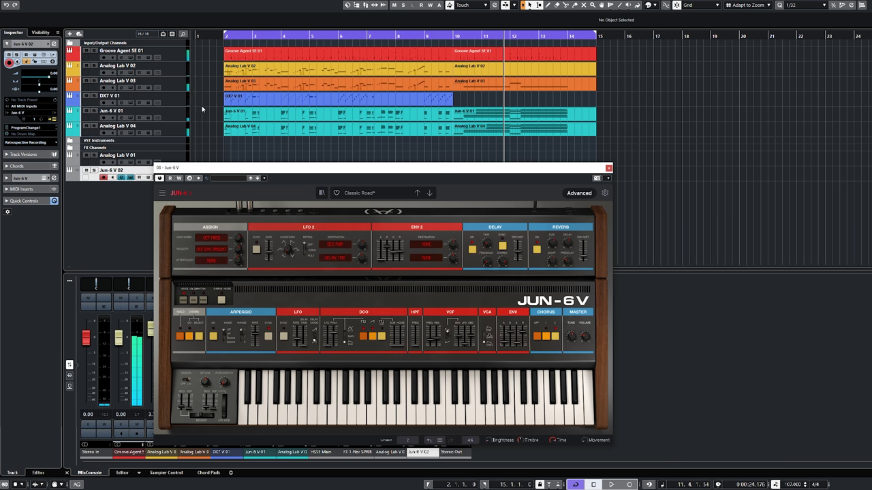
left_click(202, 109)
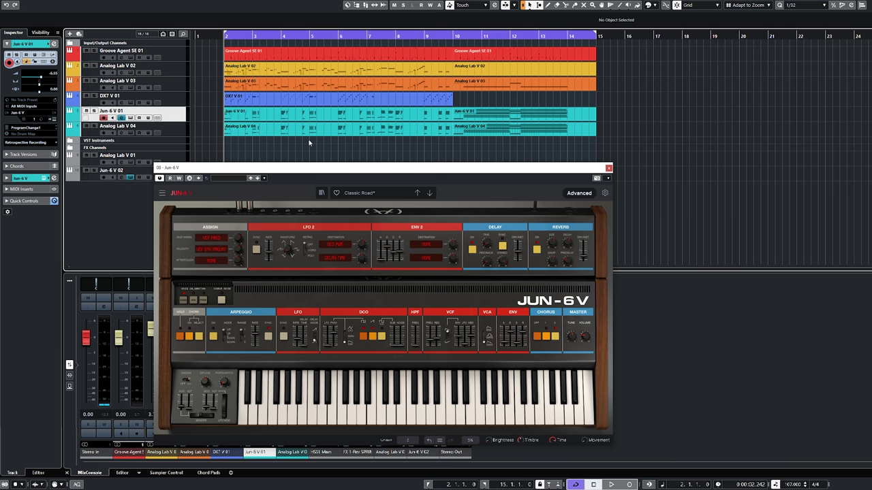
left_click(137, 126)
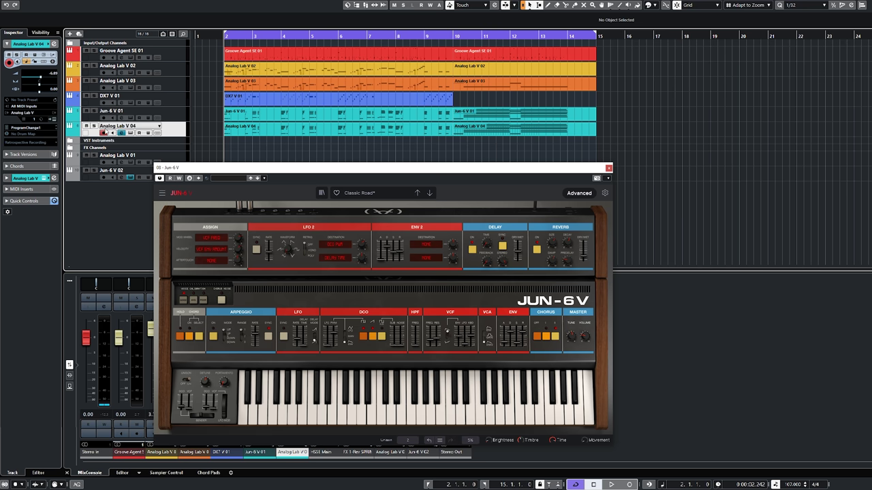
left_click(94, 126)
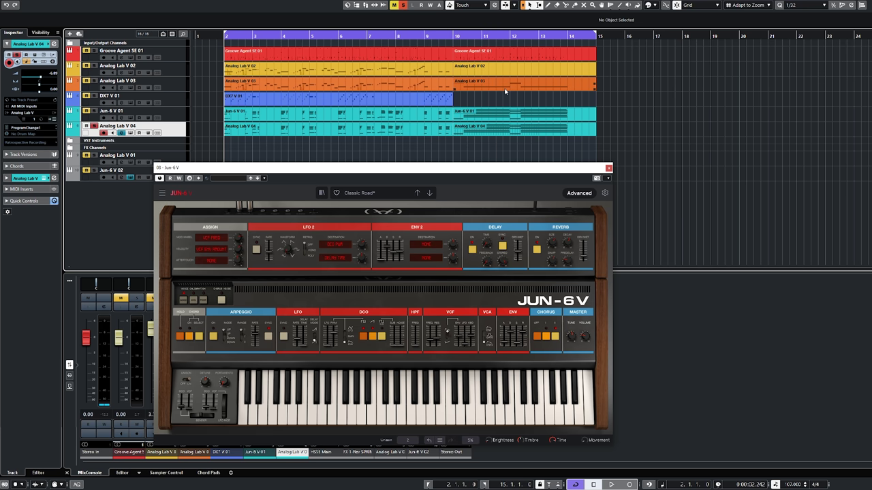
key("space")
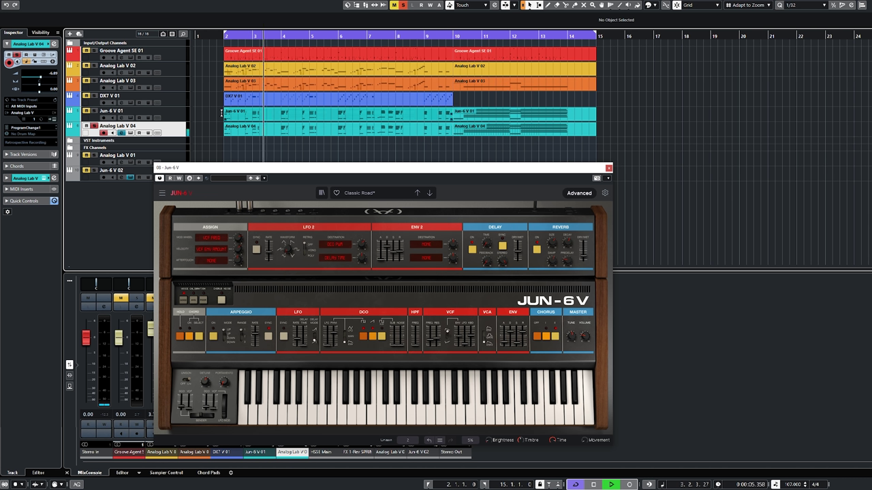
key("space")
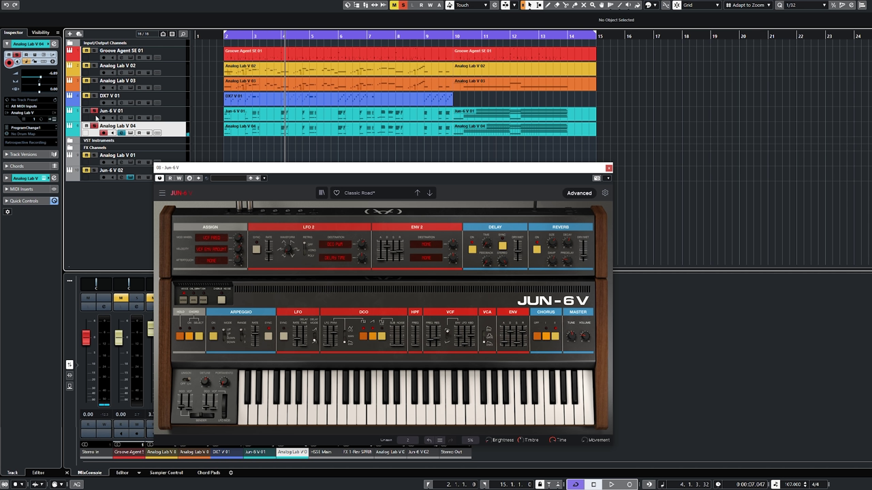
Add Jun-6 V 01 to the soloed tracks and play it together with Analog Lab V 04 from bar 2
key("KP_1")
key("space")
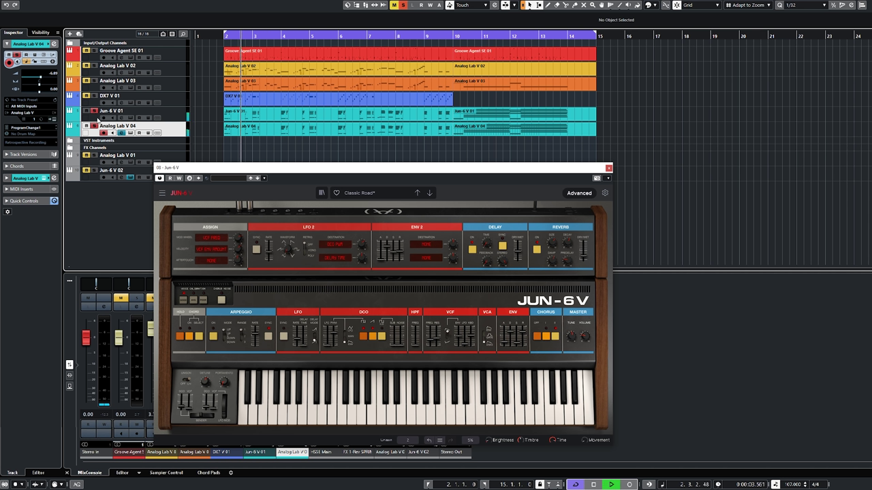
key("space")
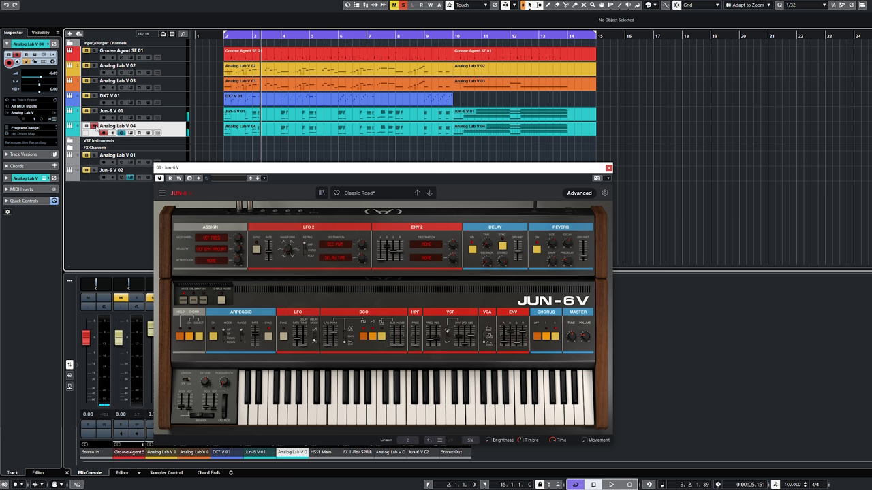
Listen to the DX7 V 01 track soloed from bar 2 and view its instrument window
left_click(96, 102)
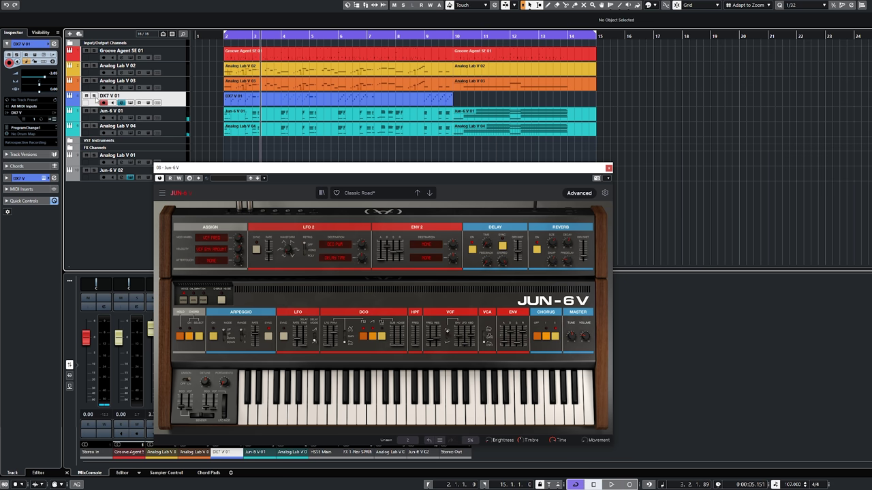
left_click(94, 96)
key("KP_1")
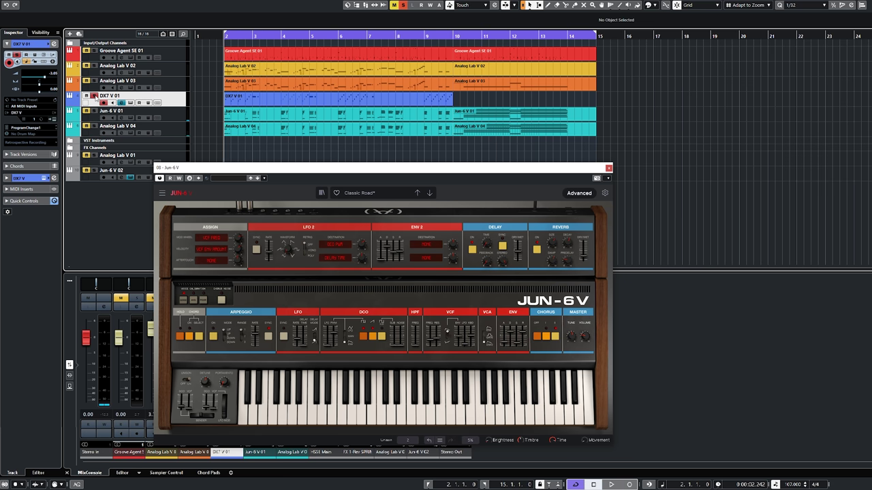
key("space")
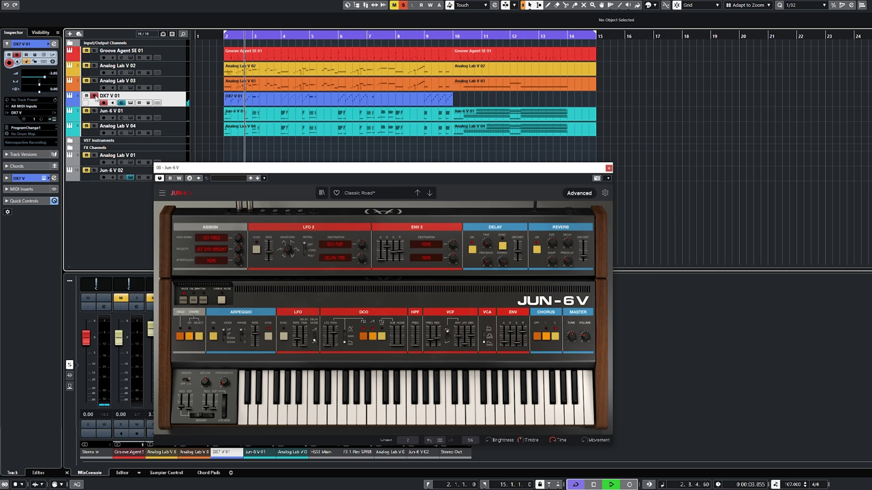
key("space")
key("s")
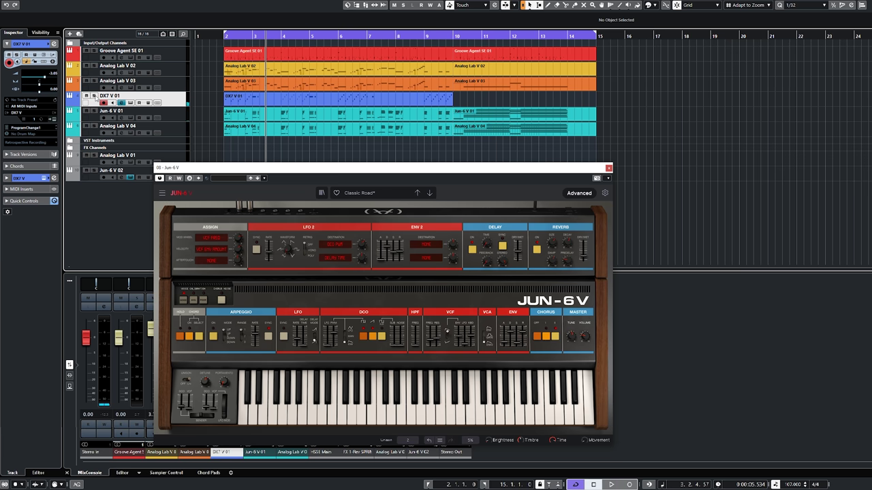
left_click(50, 119)
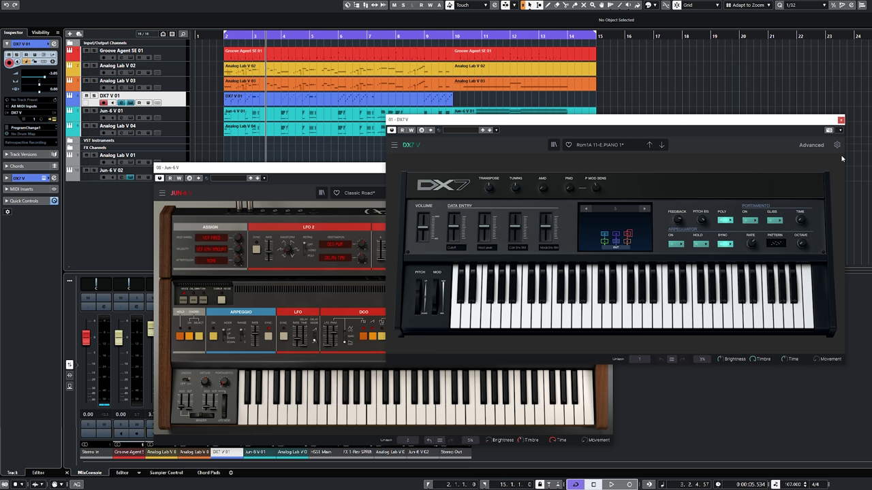
left_click(841, 120)
Solo the Analog Lab V 03 and Analog Lab V 02 tracks and play them together from bar 2
left_click(89, 88)
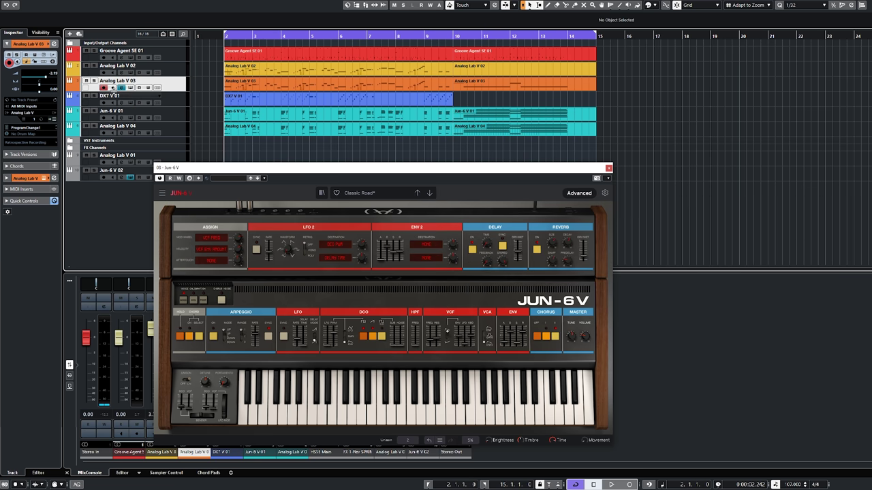
left_click(95, 81)
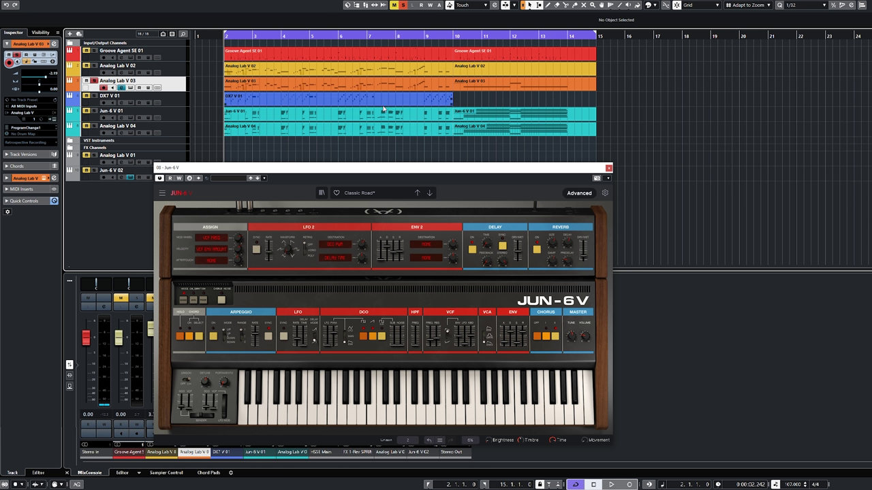
key("space")
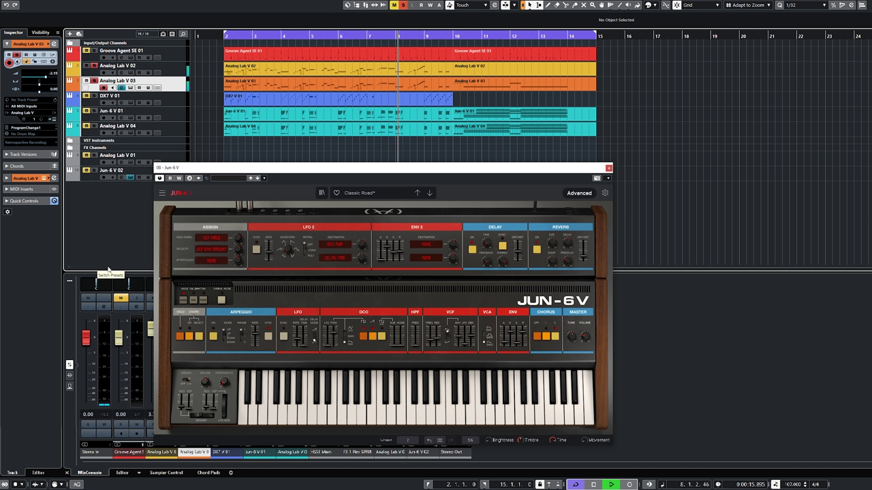
key("space")
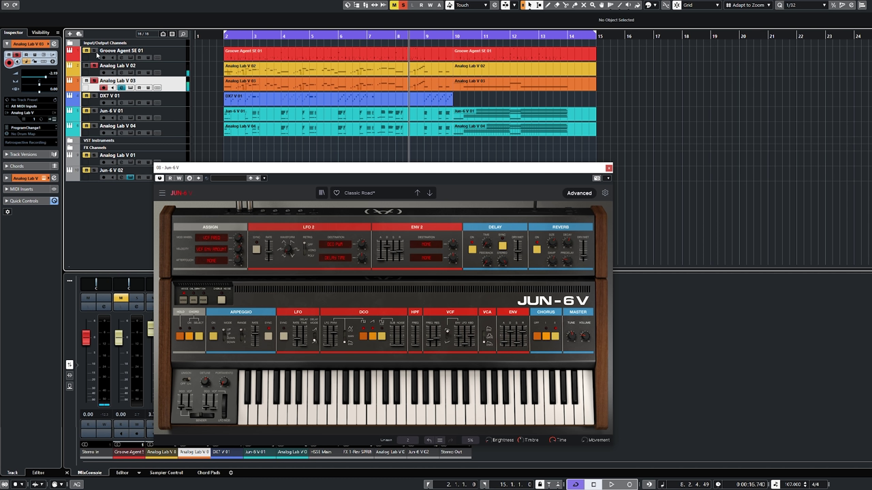
Add Groove Agent SE 01 to the soloed Analog Lab tracks and play the combination from bar 2
left_click(95, 52)
key("space")
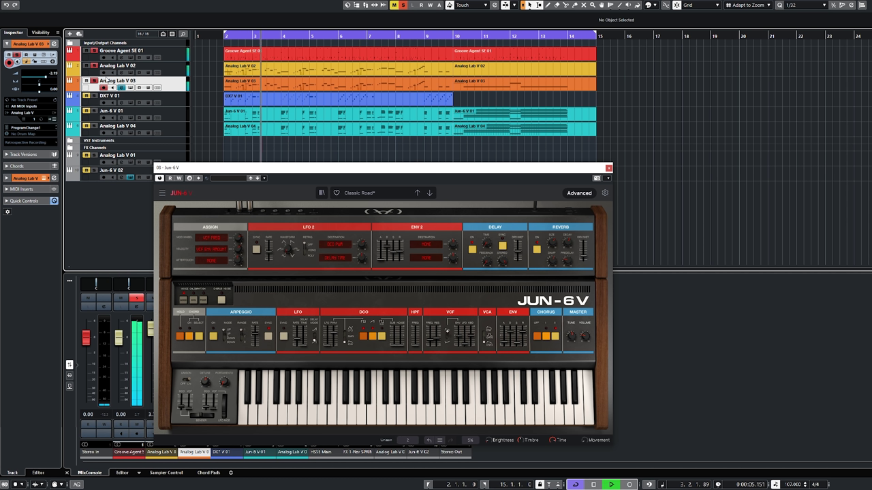
key("space")
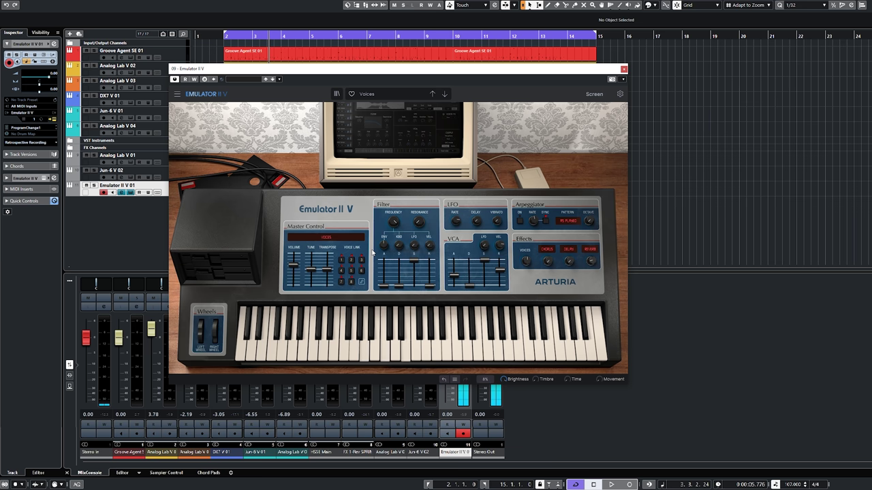
Show the Emulator II V's Screen editor and compare the velocity and key mapping of the voices
left_click(468, 179)
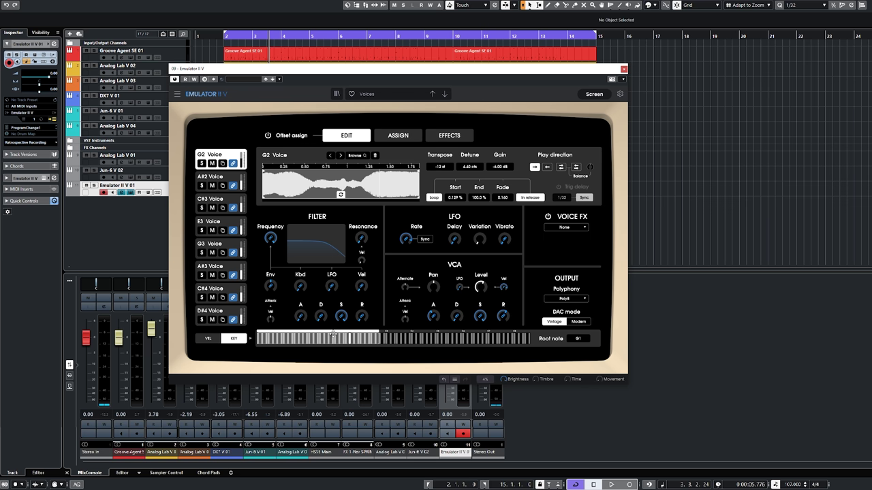
left_click(217, 340)
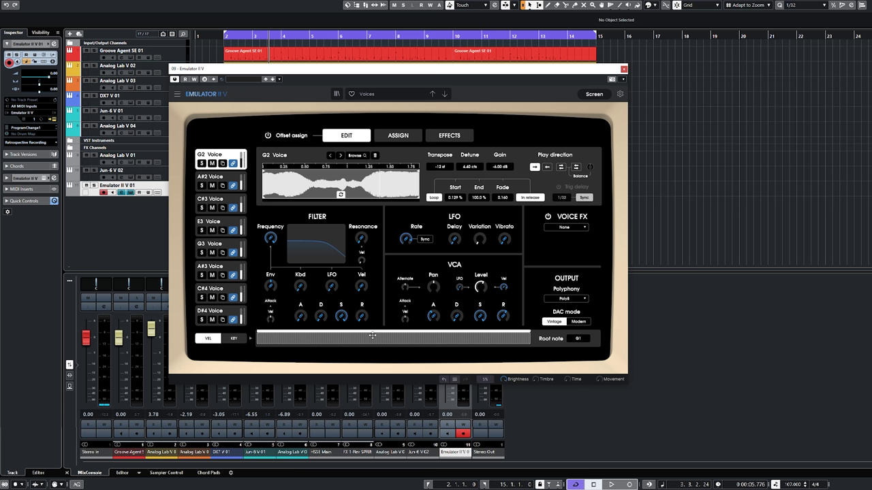
left_click(234, 338)
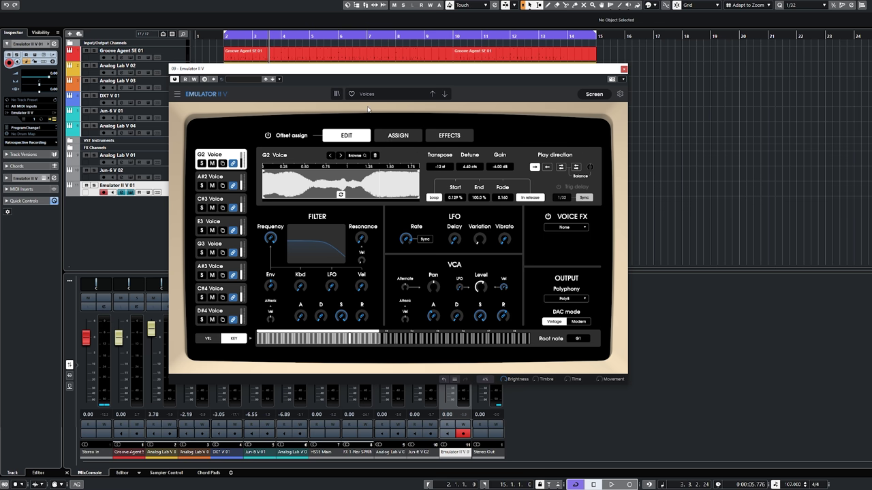
Browse the Emulator II V presets and audition No Dust, Cascading, Acoustic Wall and Alpha Piano
left_click(336, 94)
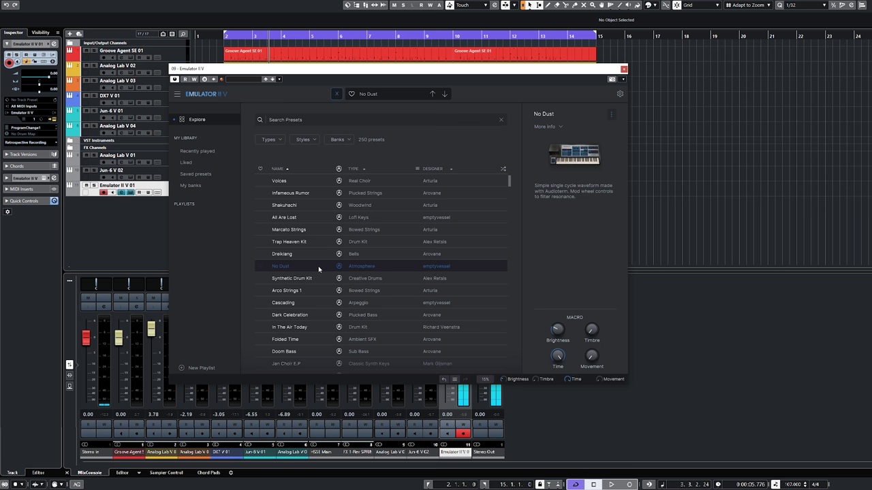
left_click(294, 305)
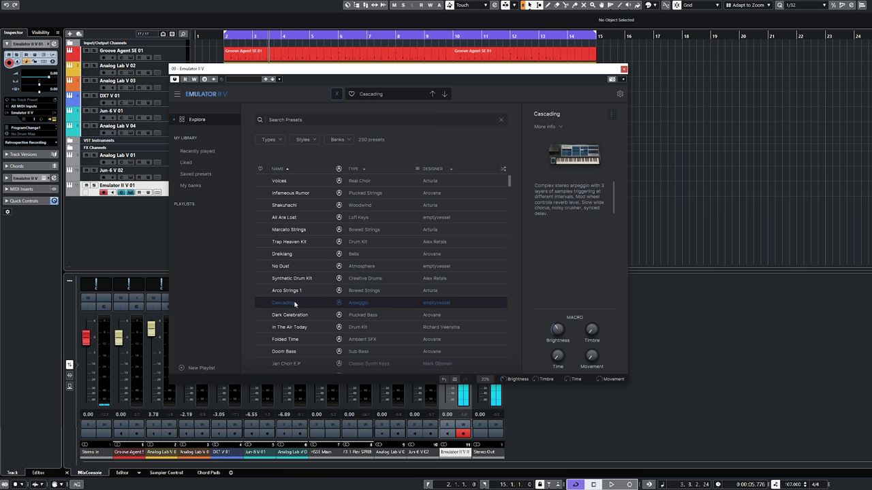
scroll(297, 300, "down", 5)
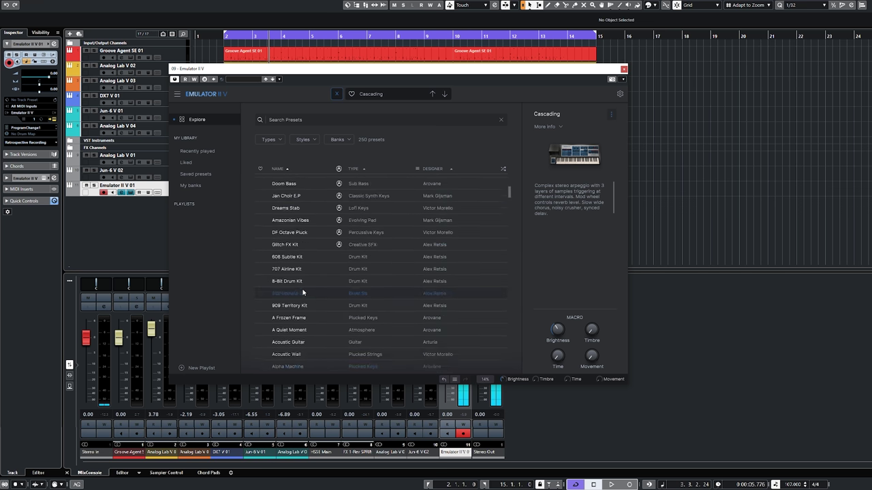
left_click(303, 285)
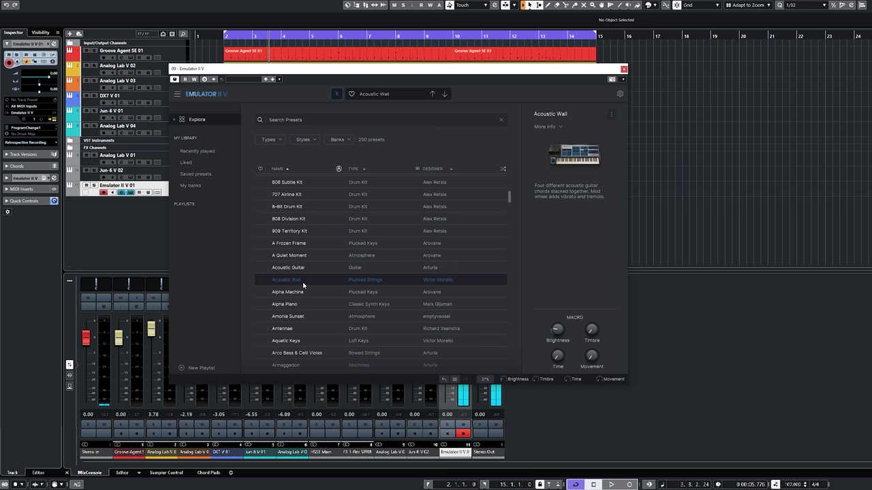
left_click(307, 306)
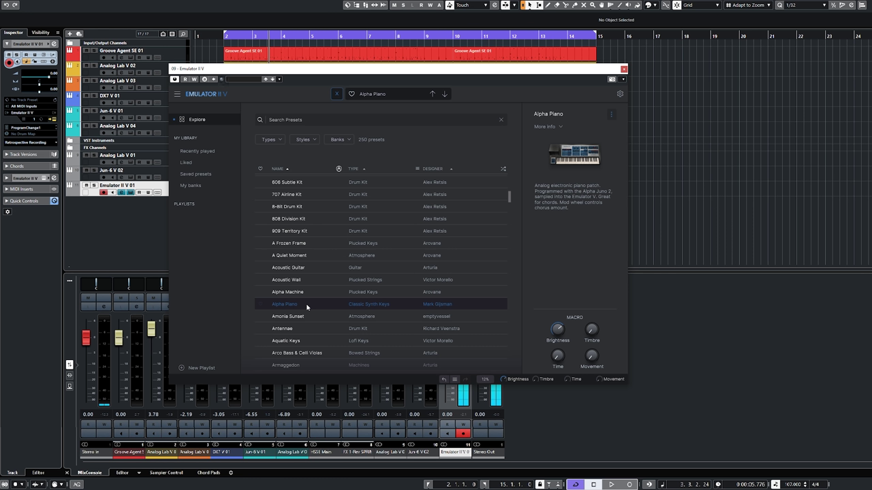
scroll(286, 269, "down", 10)
left_click(305, 286)
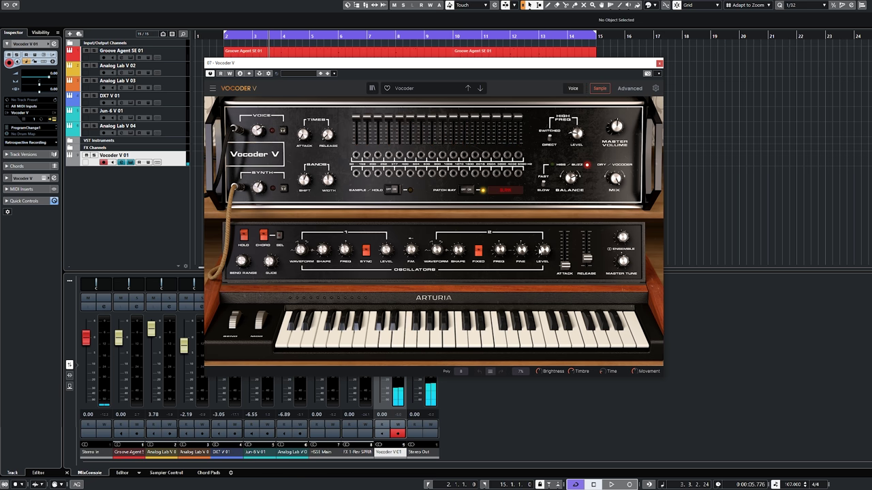
Browse the Vocoder V presets, audition Existz and load Hold Up
left_click(372, 88)
scroll(393, 238, "down", 15)
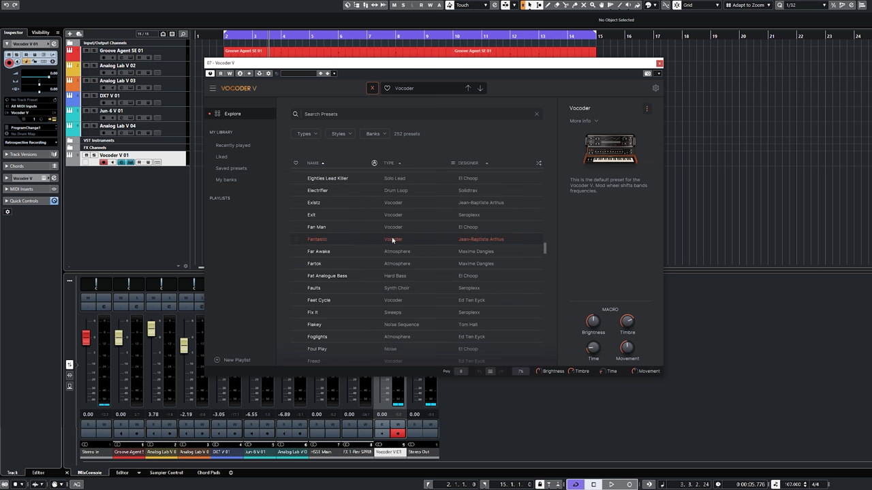
left_click(342, 204)
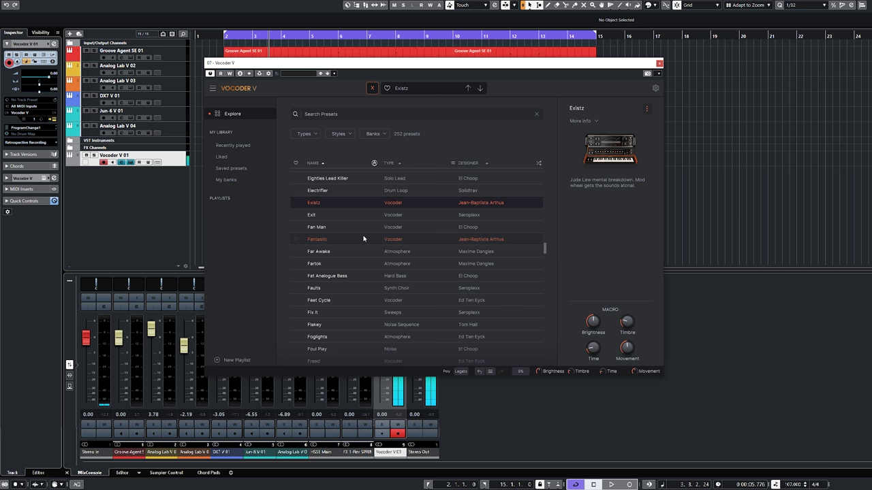
scroll(354, 265, "down", 10)
left_click(347, 280)
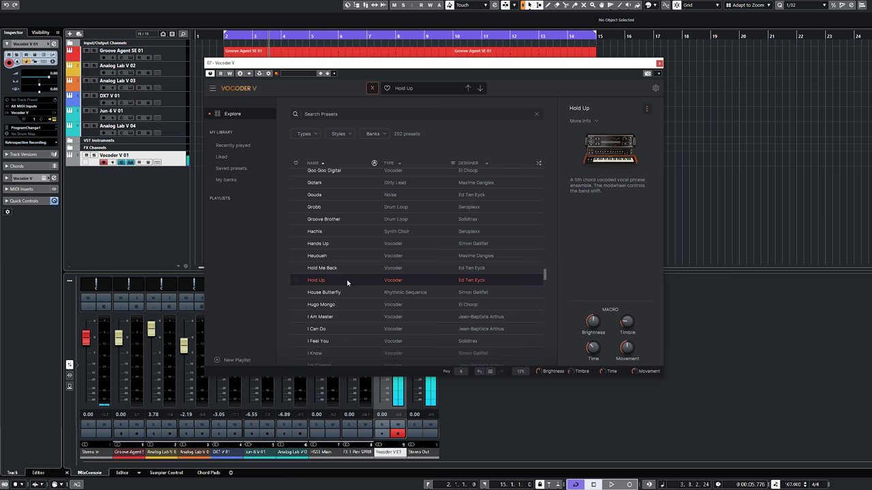
left_click(538, 163)
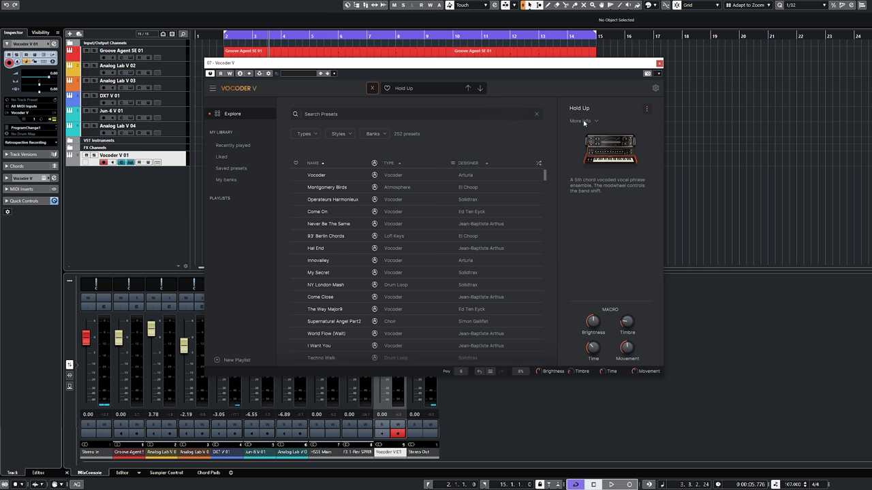
View the Vocoder V's settings and its list of tutorials, and return to the instrument panel
left_click(657, 88)
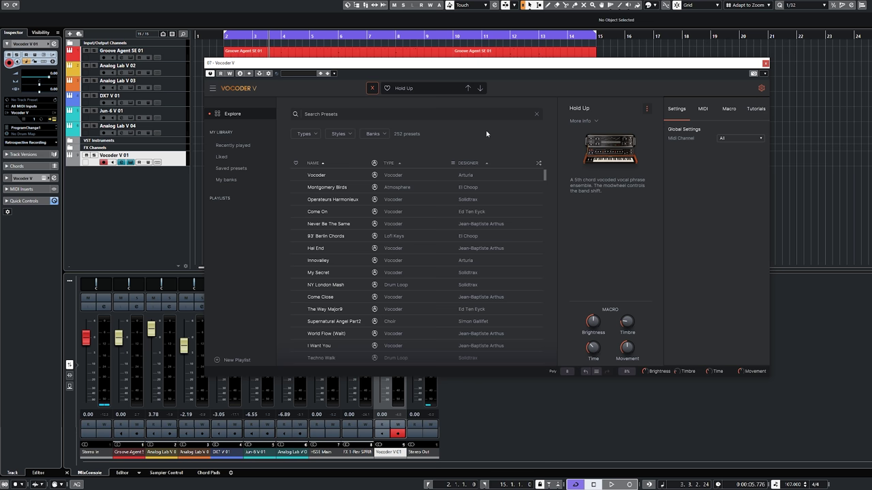
left_click(755, 113)
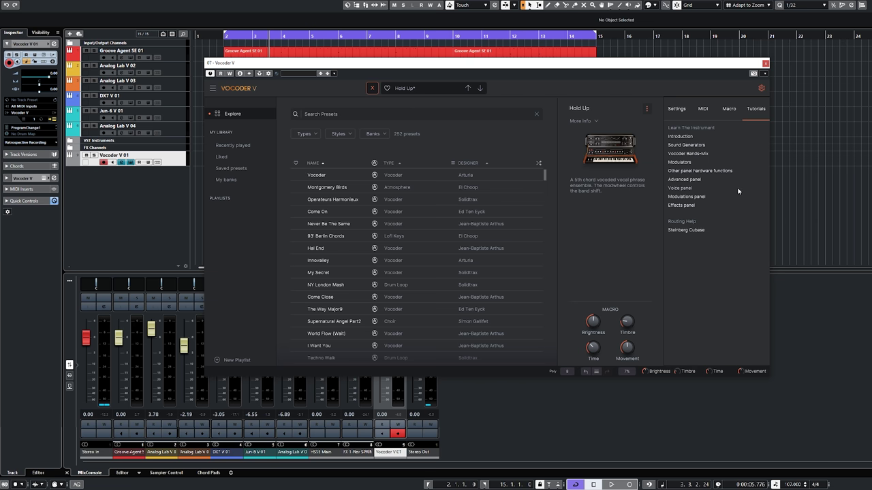
key("Escape")
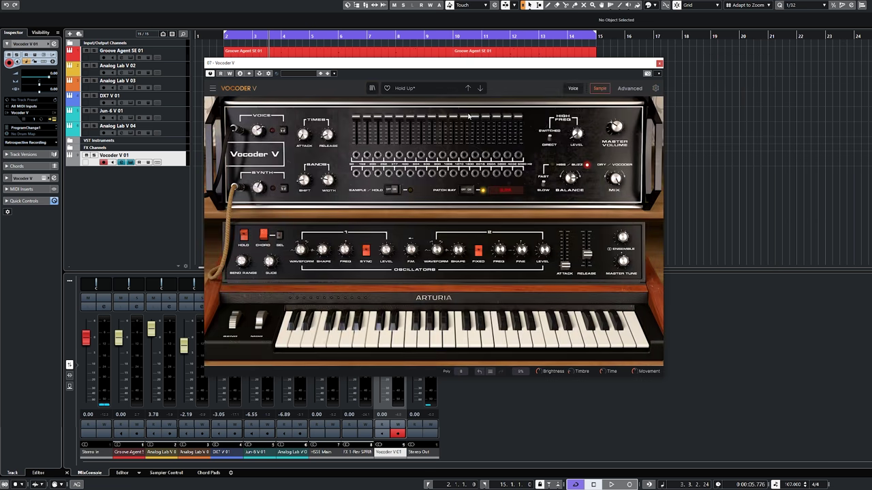